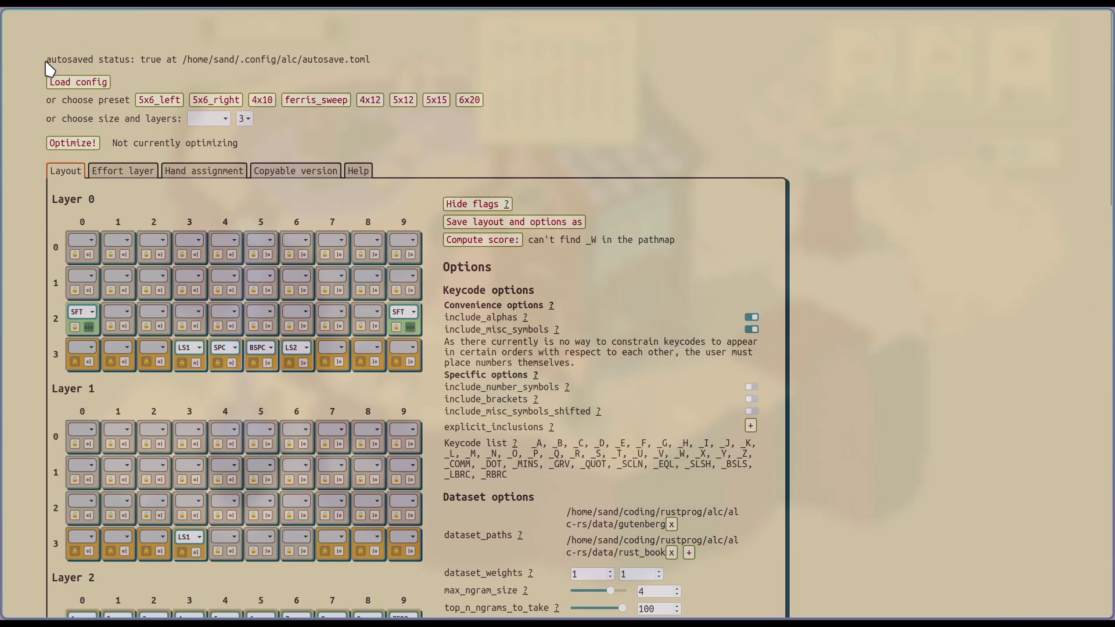
Step: Highlight the autosave file path, then clear the selection
drag(46, 65, 183, 58)
click(185, 79)
scroll(56, 384, down, 3)
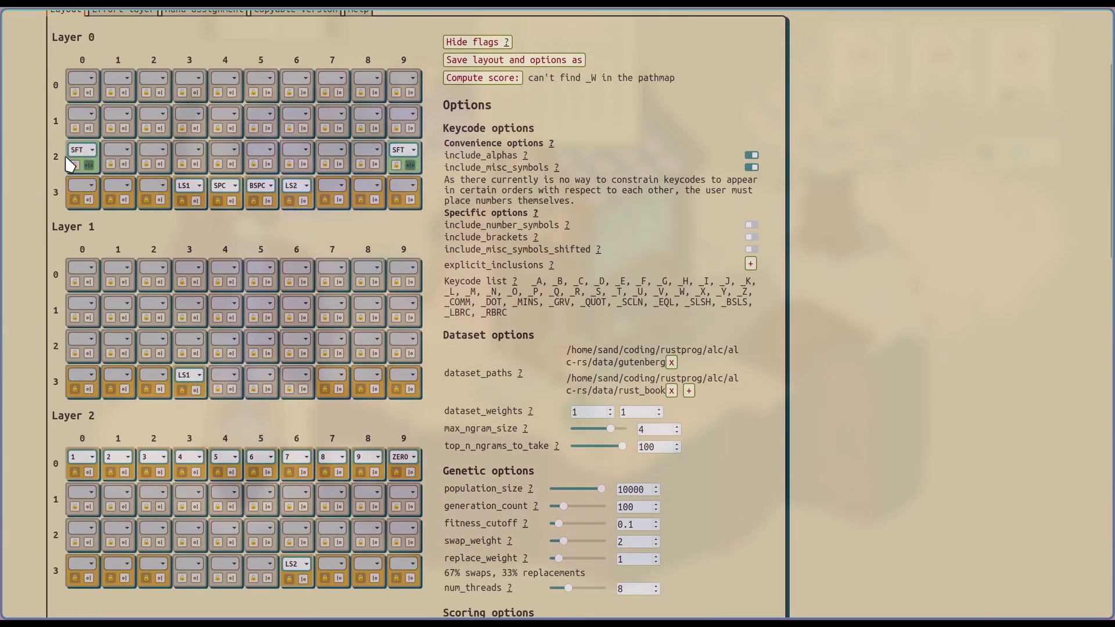
scroll(58, 352, up, 3)
Step: Browse key 0/1's keycode choices without assigning one, then lock key 0/0
click(113, 249)
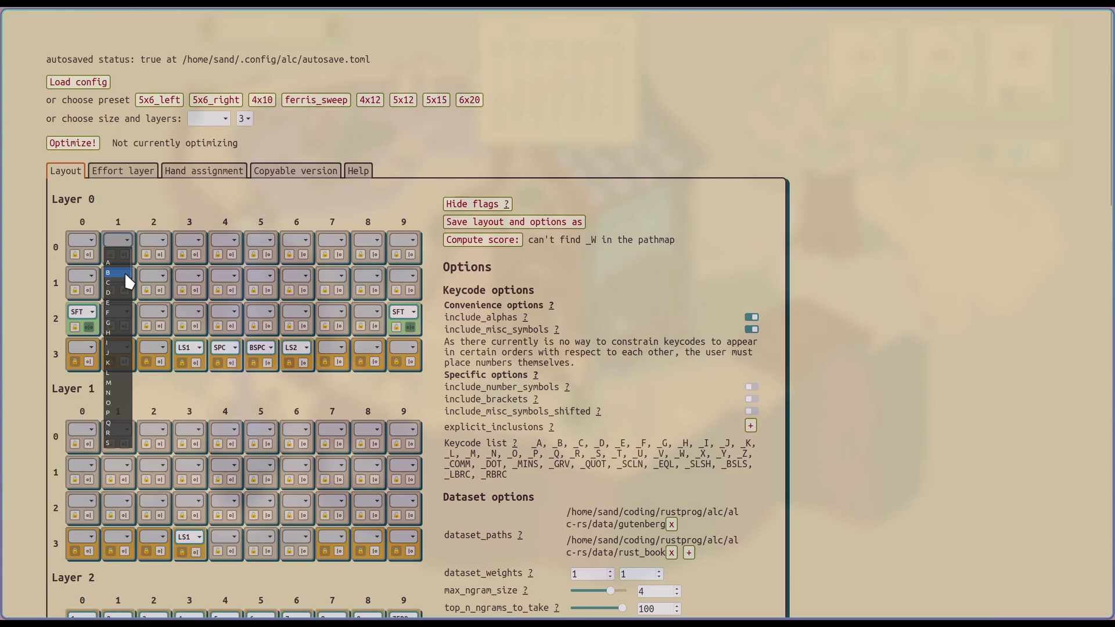
scroll(119, 285, down, 10)
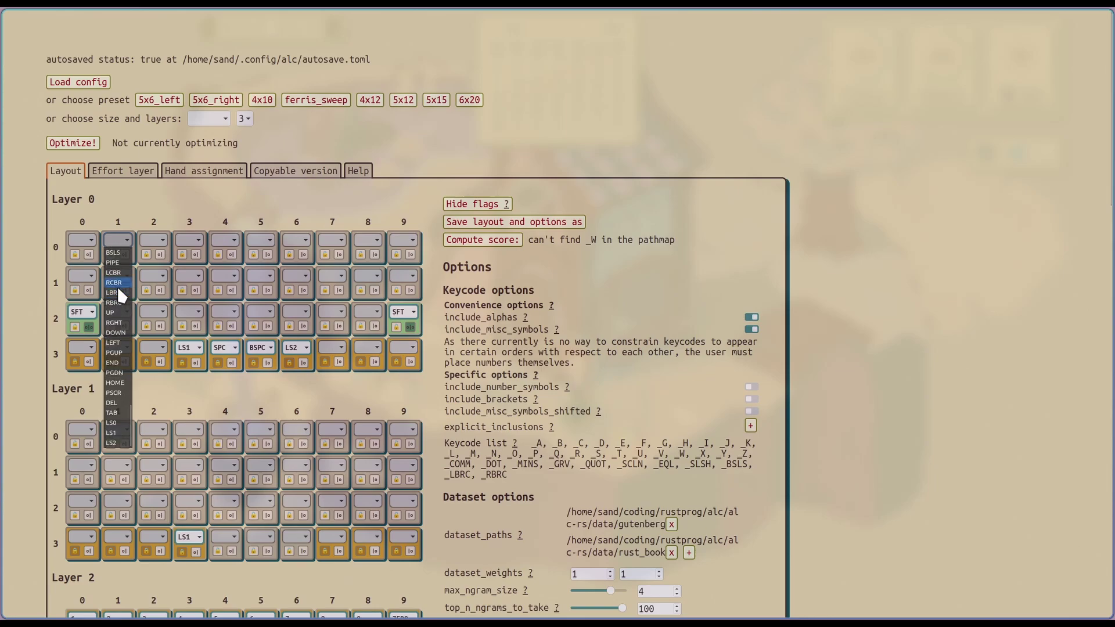
scroll(119, 291, up, 10)
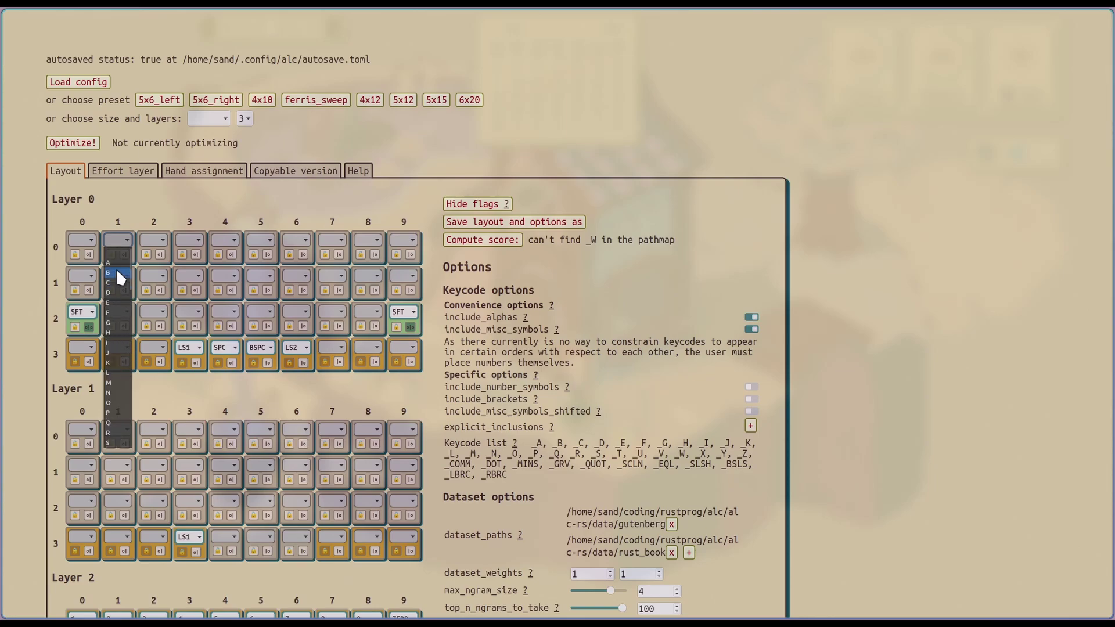
click(139, 224)
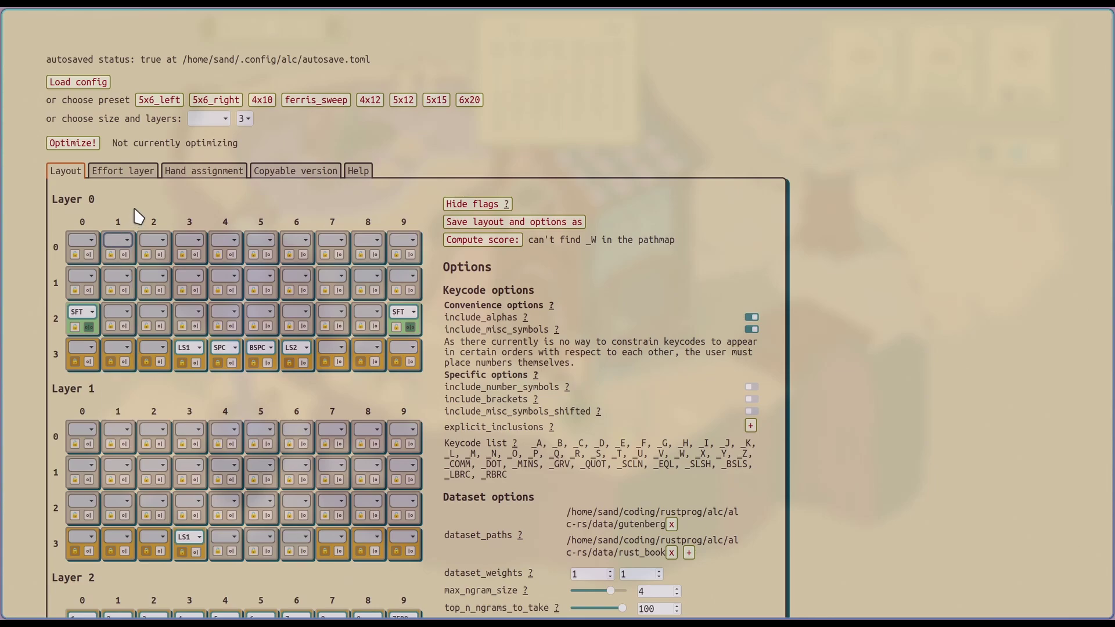
click(75, 255)
Step: Make the left SFT key symmetric and assign LS1 to layer 0 row 1, column 3
click(88, 328)
click(194, 278)
scroll(195, 360, down, 4)
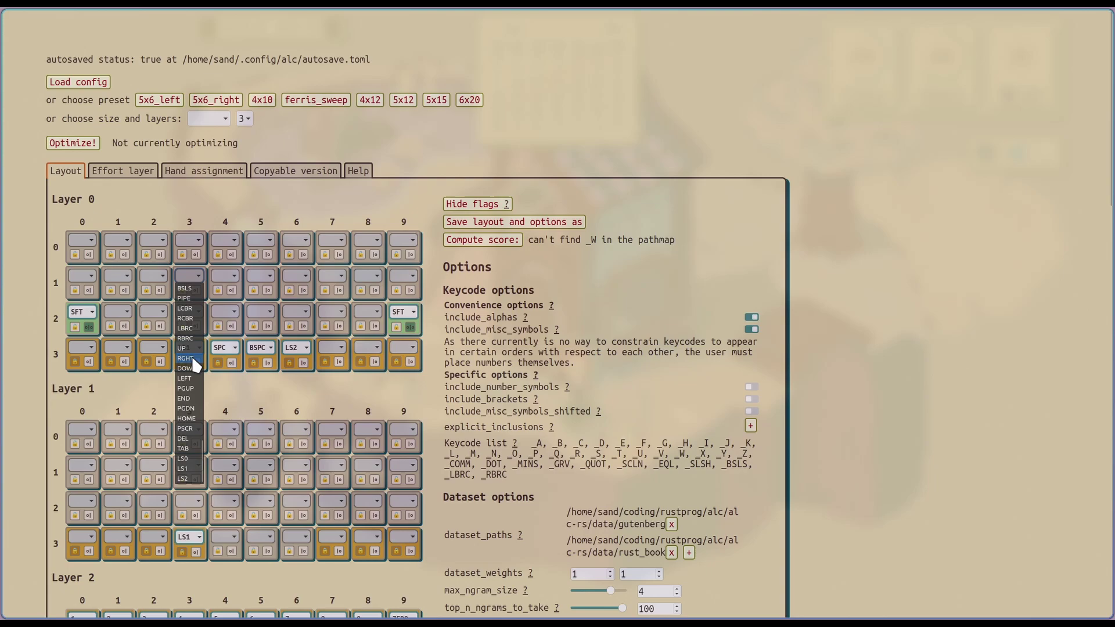
click(184, 468)
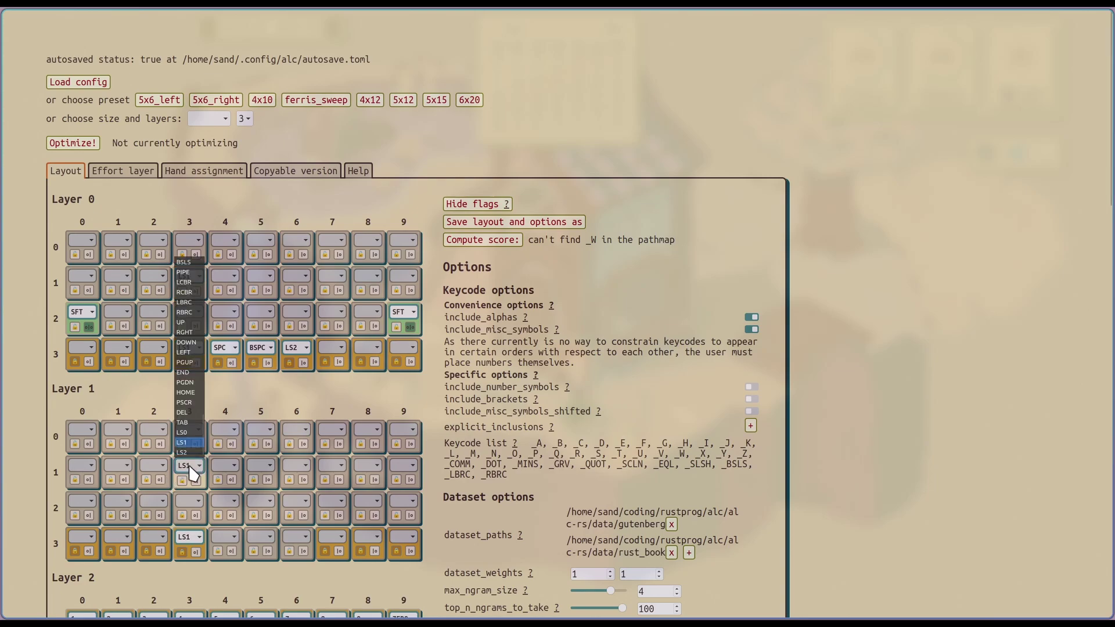
Step: Remove the LS1 from layer 1 row 1, column 3 using the blank keycode entry
click(198, 466)
scroll(192, 401, up, 4)
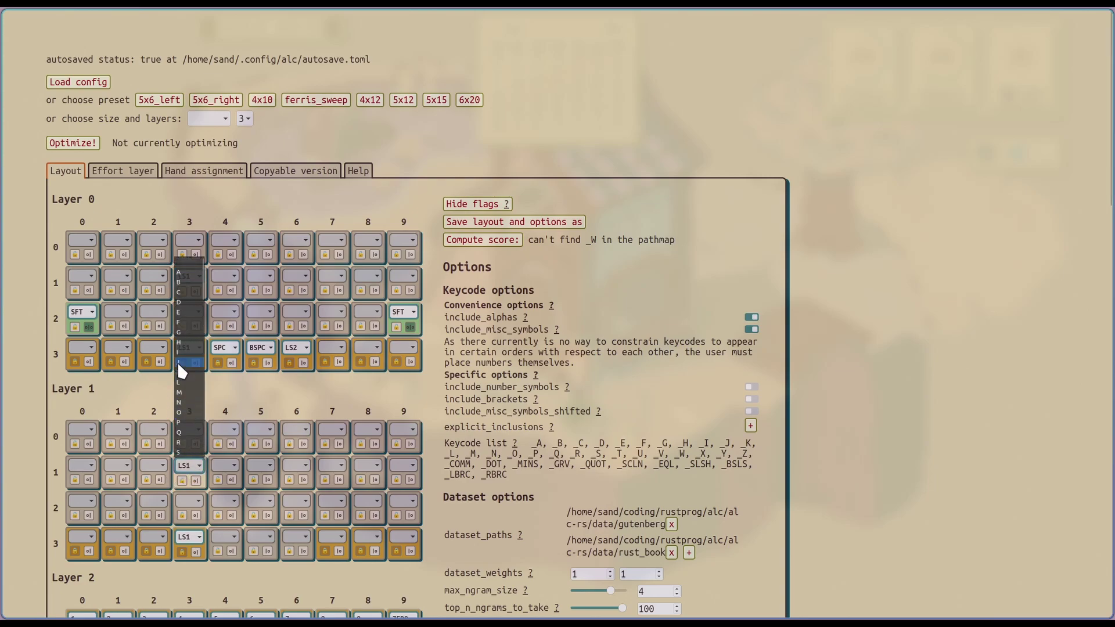
click(184, 263)
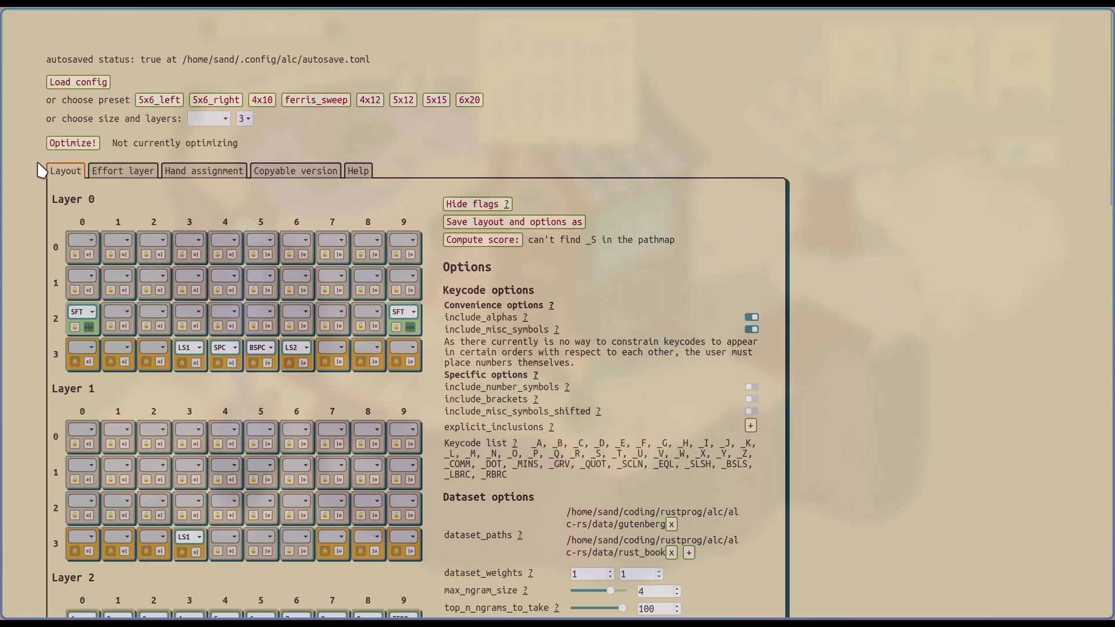
Step: Show the Effort layer's 4x10 grid and select the row 1/col 3 and row 3/col 5 values
click(113, 177)
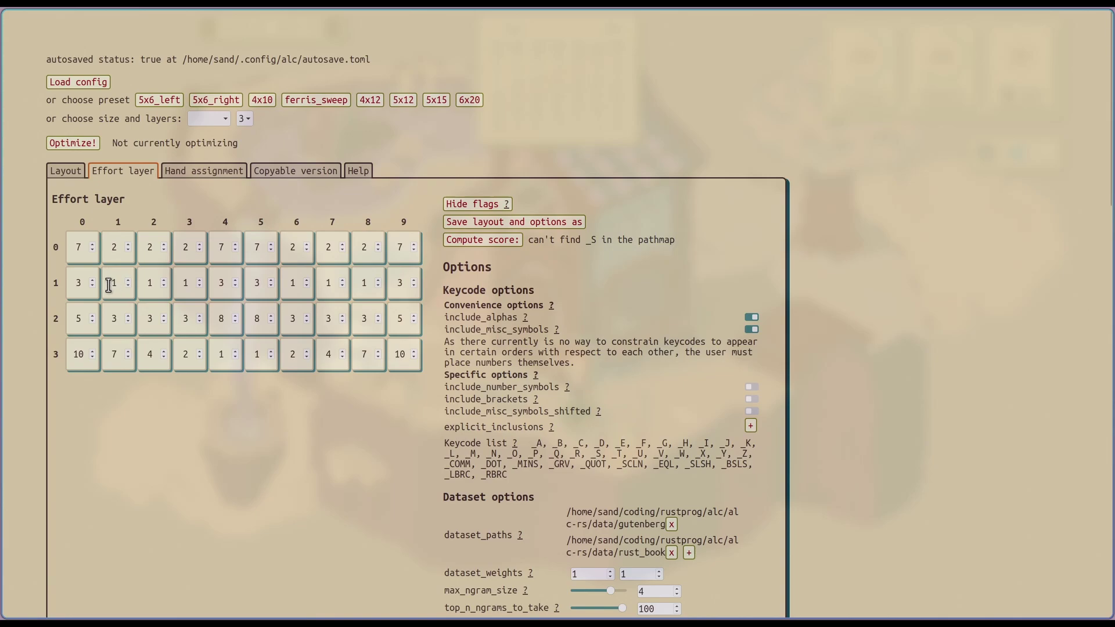
click(189, 290)
click(187, 286)
double_click(187, 285)
click(262, 353)
Step: Show the Hand assignment tab's Phalanx map of hands and fingers per key
click(209, 172)
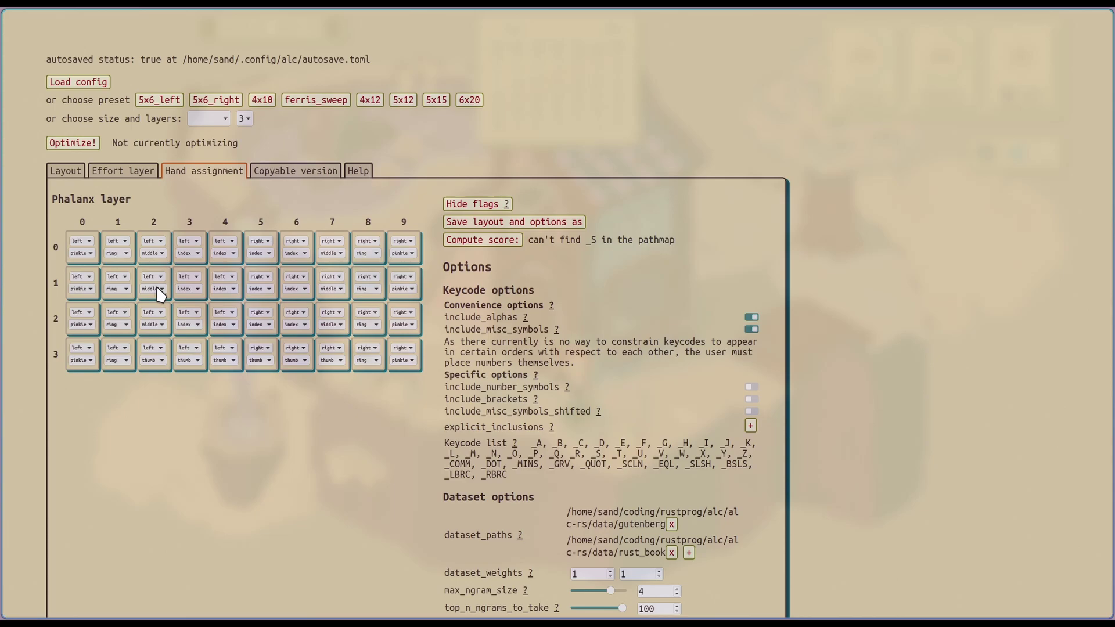
Step: View the layout as copyable QMK keycode text and highlight the thumb row
click(318, 177)
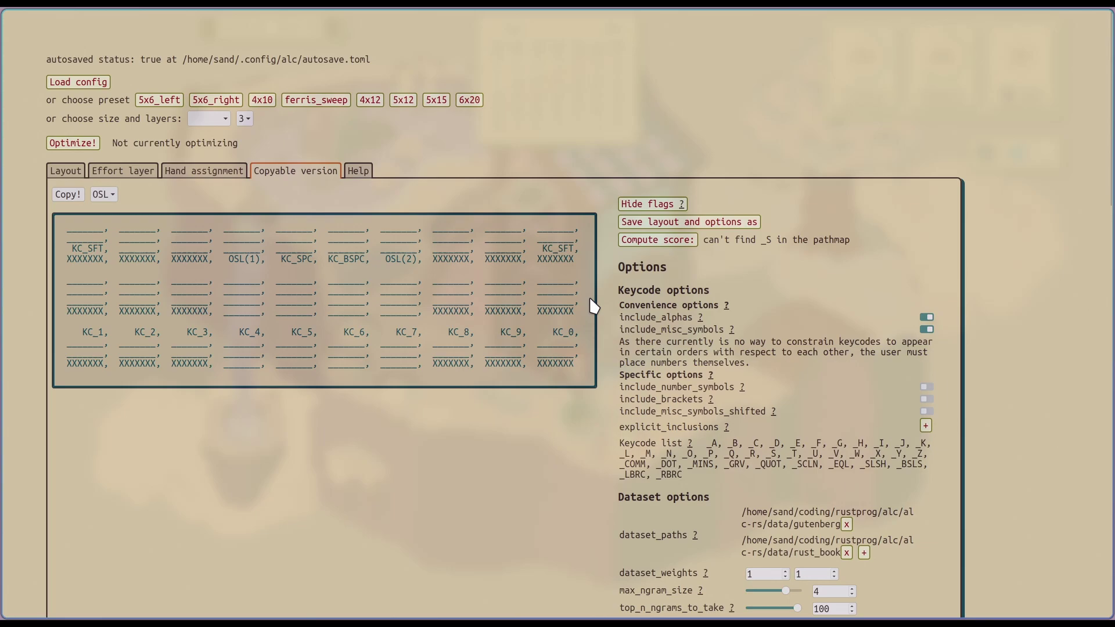
drag(580, 259, 51, 255)
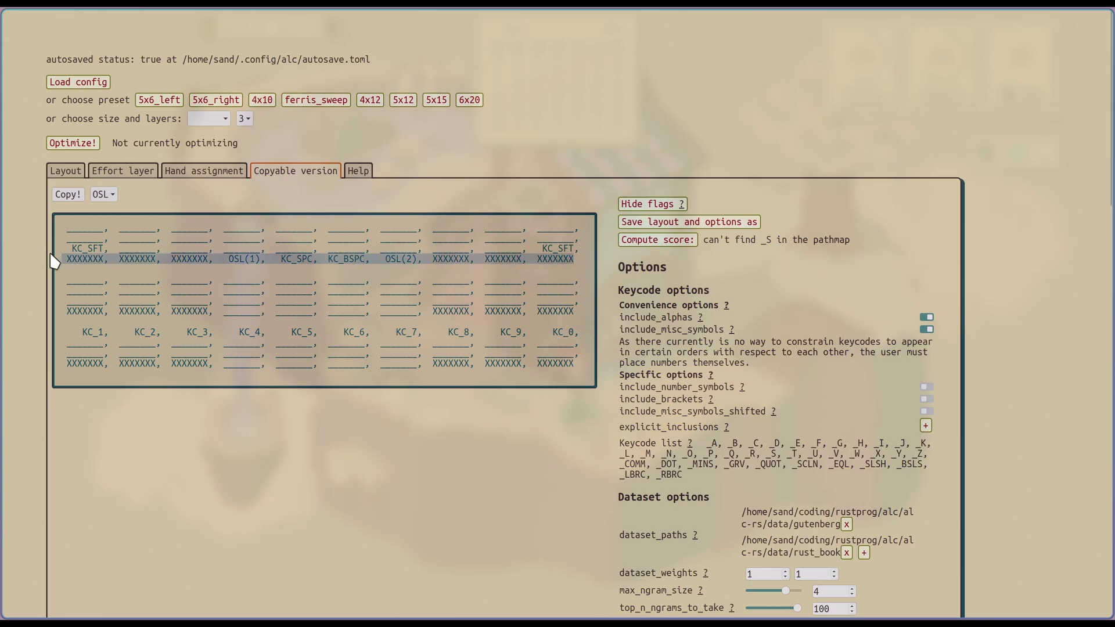
click(81, 239)
Step: Try MO layer-switch style, keep OSL one-shot switches, then open the Help tab
click(104, 194)
click(104, 223)
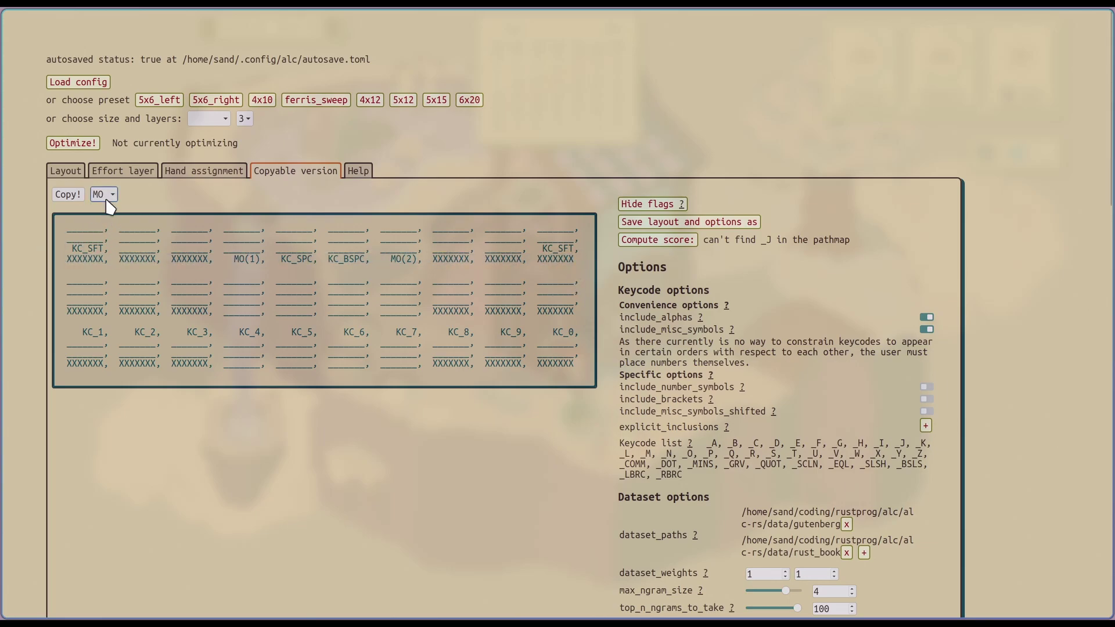
click(105, 195)
click(105, 207)
click(109, 200)
click(107, 197)
click(104, 195)
click(100, 208)
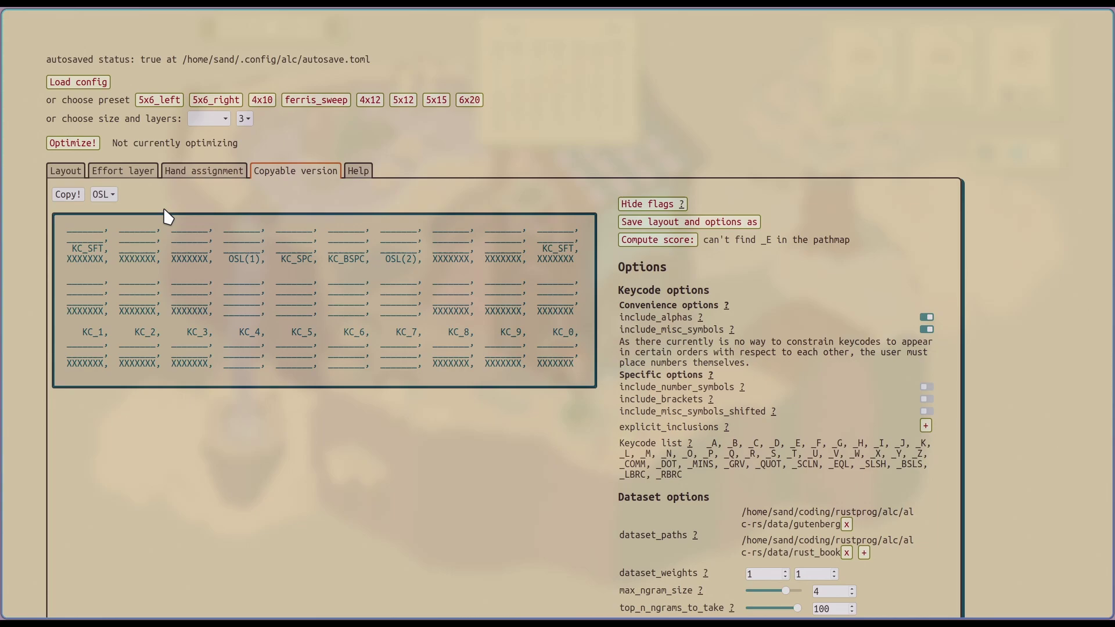
click(358, 170)
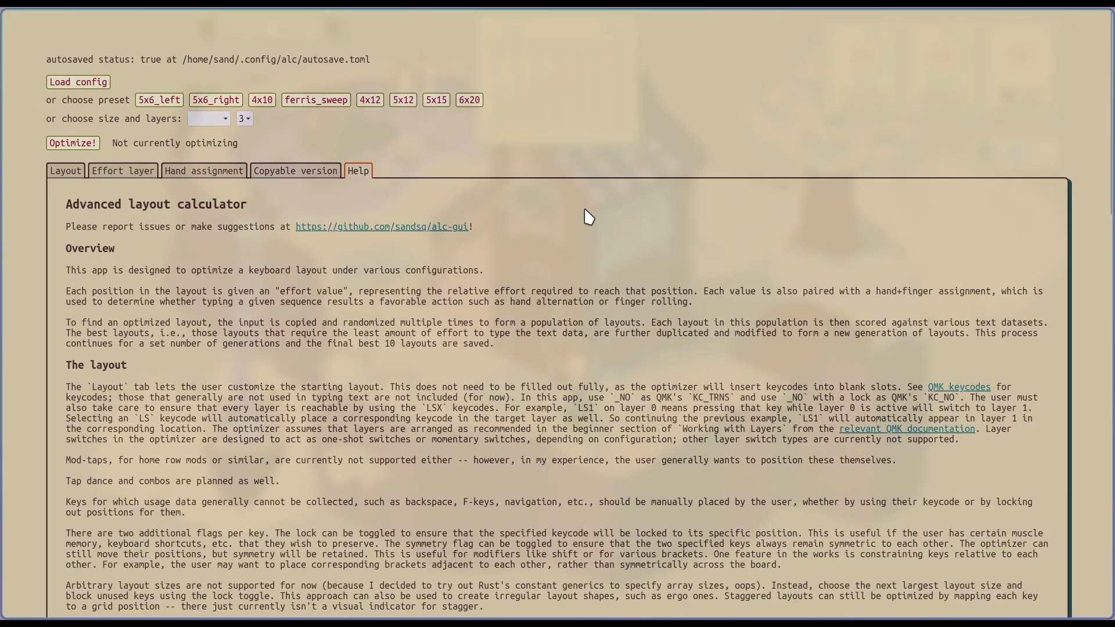
scroll(588, 216, down, 3)
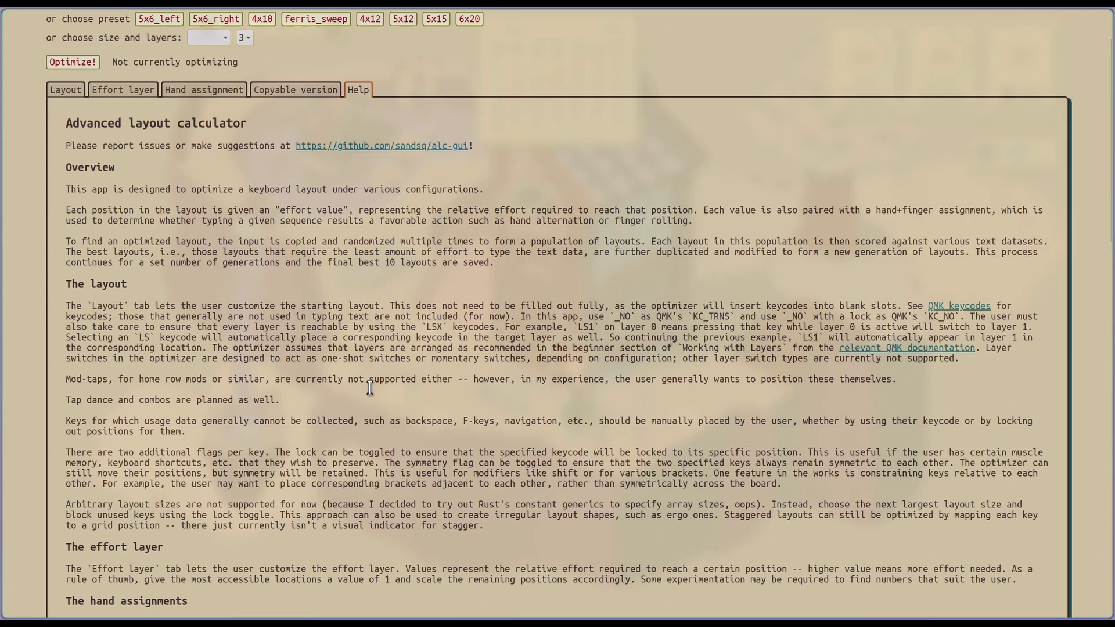
scroll(370, 389, down, 5)
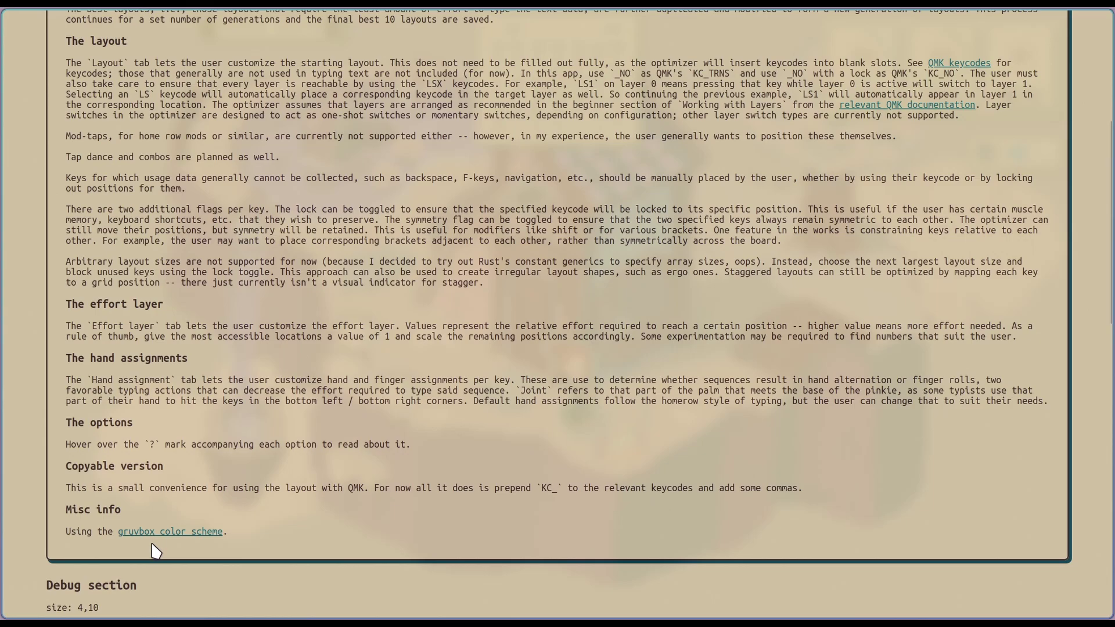
scroll(428, 515, up, 7)
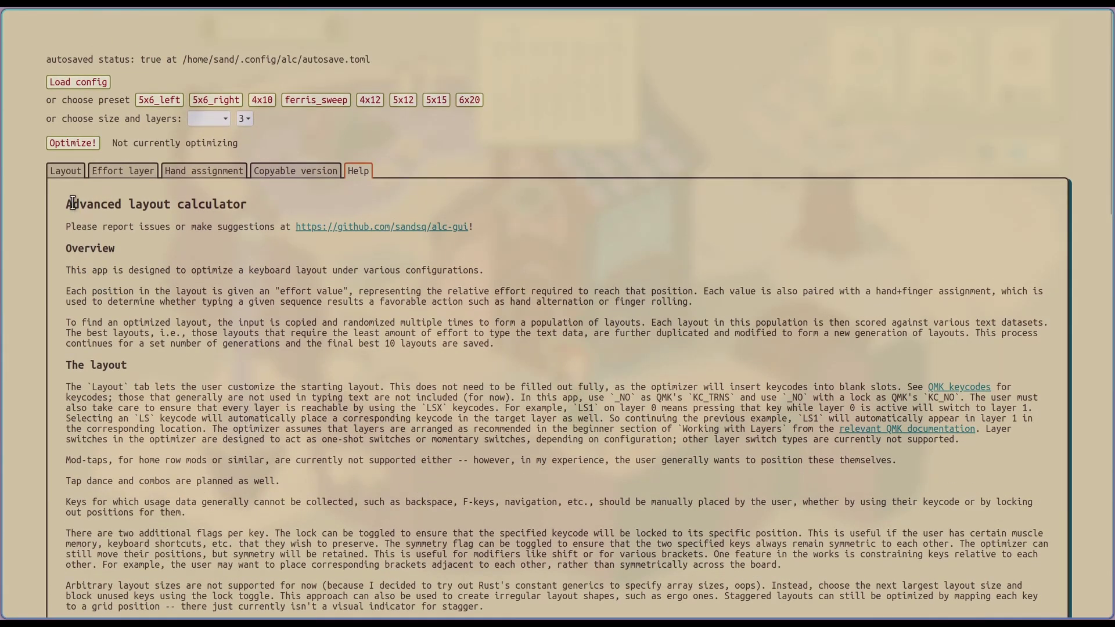
Step: Return to the Layout tab's key grids and hide the lock and symmetry flags
click(65, 170)
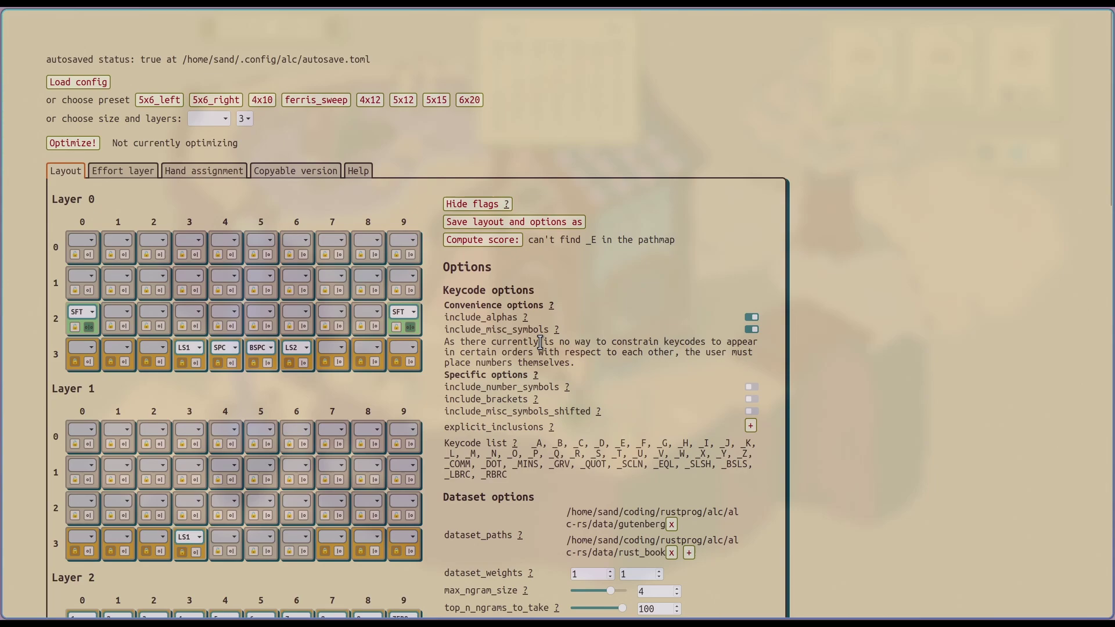
click(481, 207)
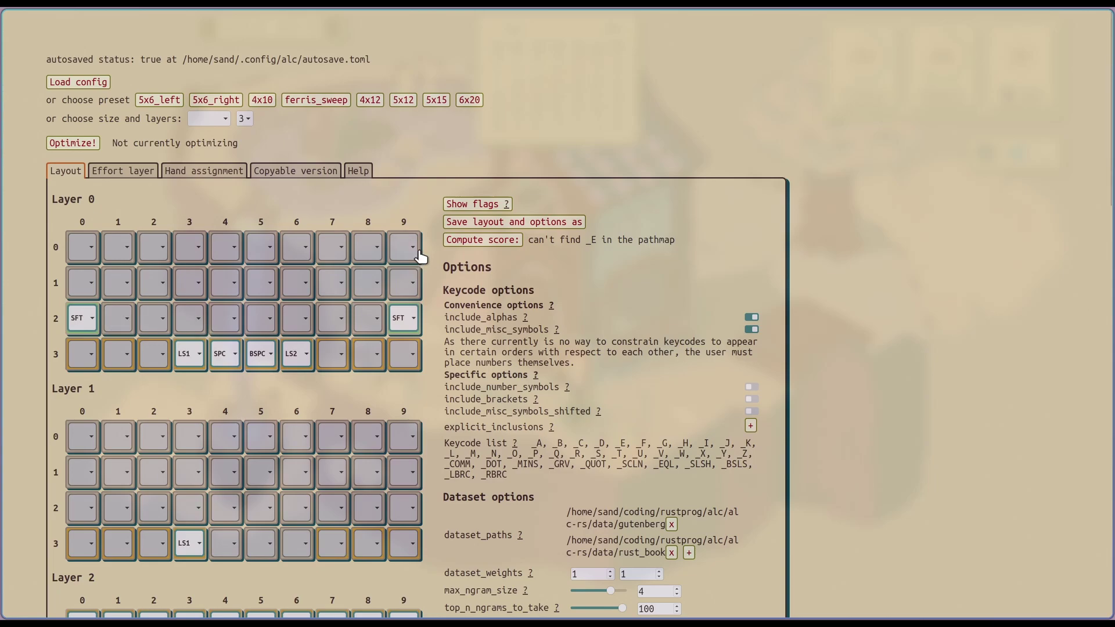
Step: Show the lock and symmetry flags under every key again
click(473, 205)
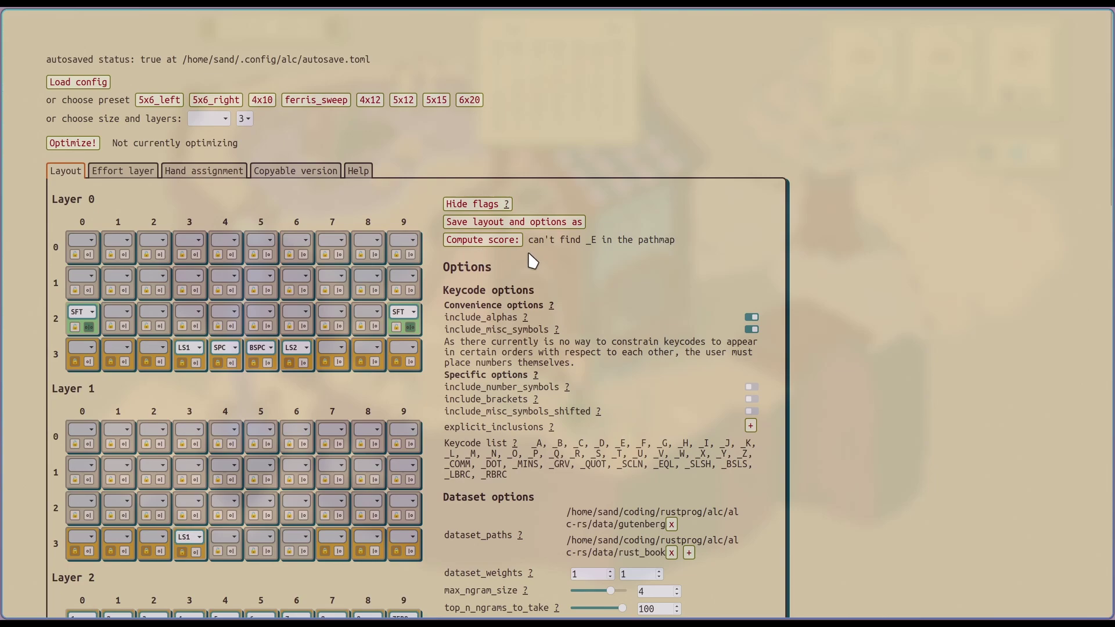
drag(528, 240, 717, 237)
click(721, 240)
drag(528, 241, 724, 237)
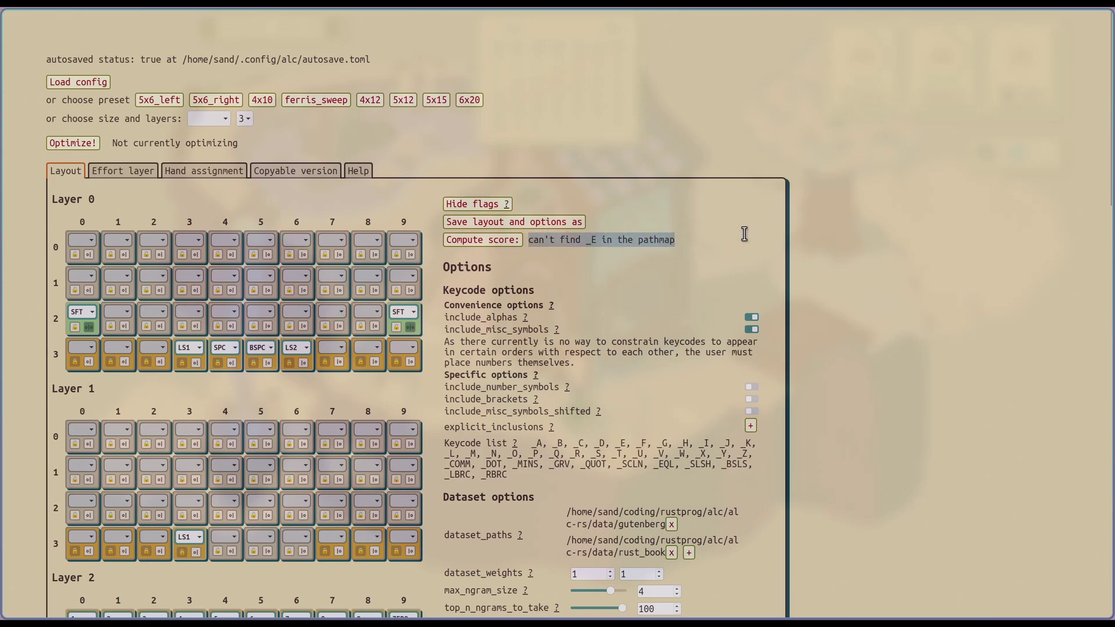
click(731, 251)
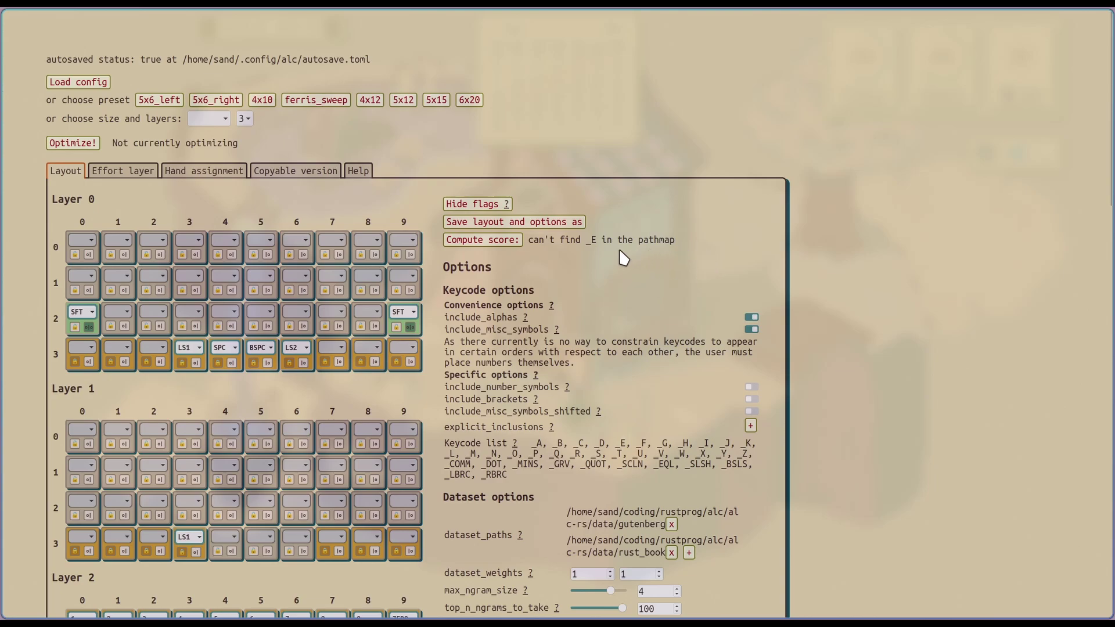
drag(587, 241, 592, 244)
click(599, 251)
drag(445, 267, 639, 343)
click(639, 337)
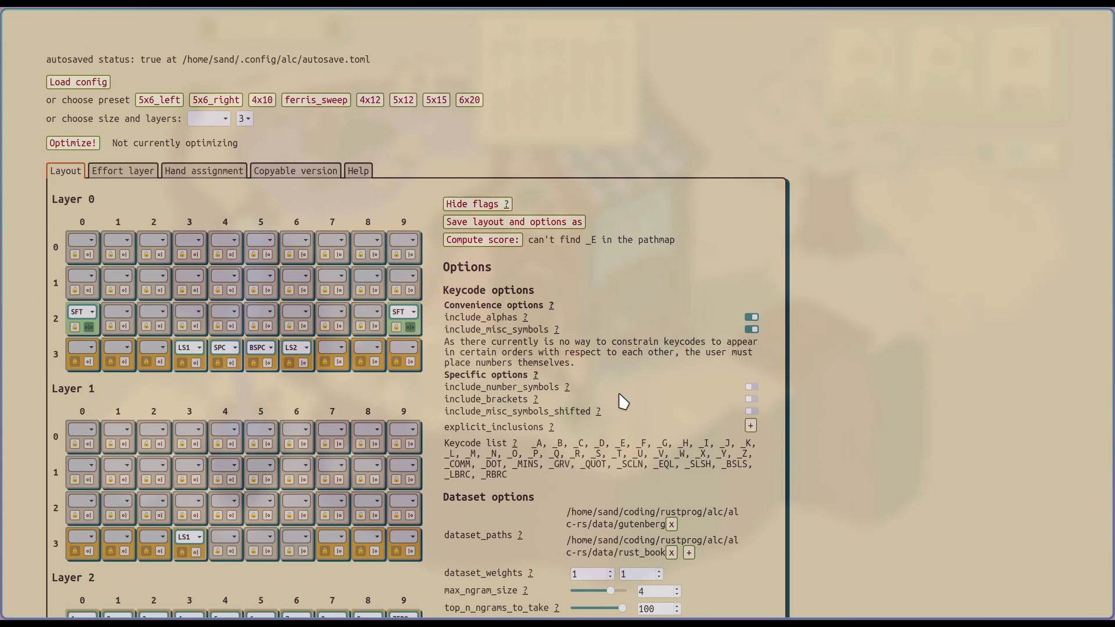
Step: Scroll to the dataset settings and highlight the gutenberg and rust_book dataset paths
scroll(607, 351, down, 3)
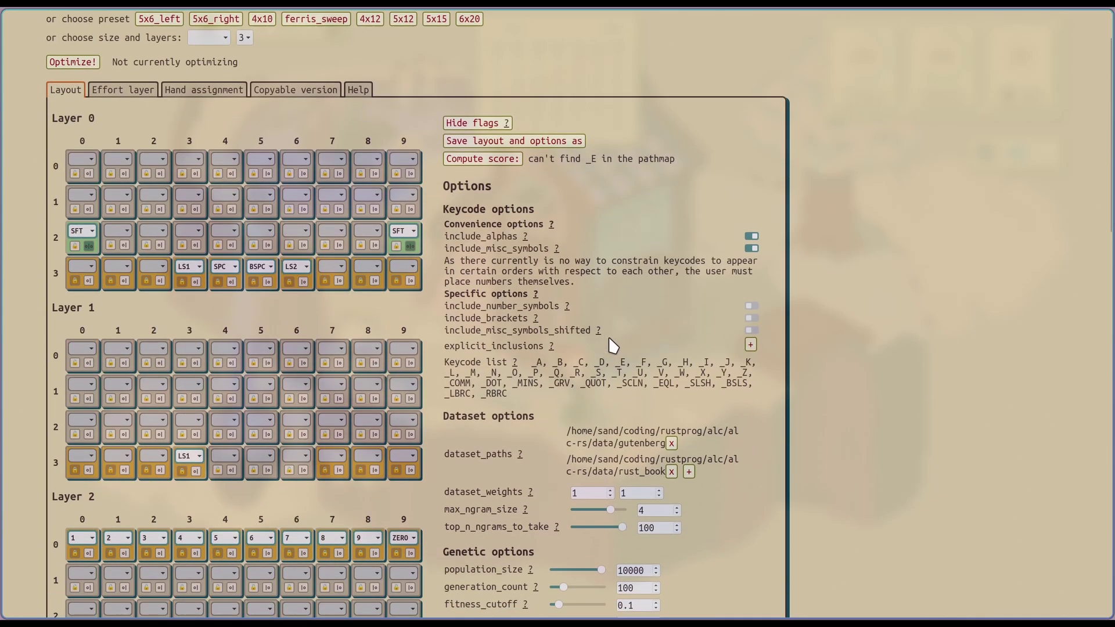
scroll(607, 351, down, 3)
double_click(449, 372)
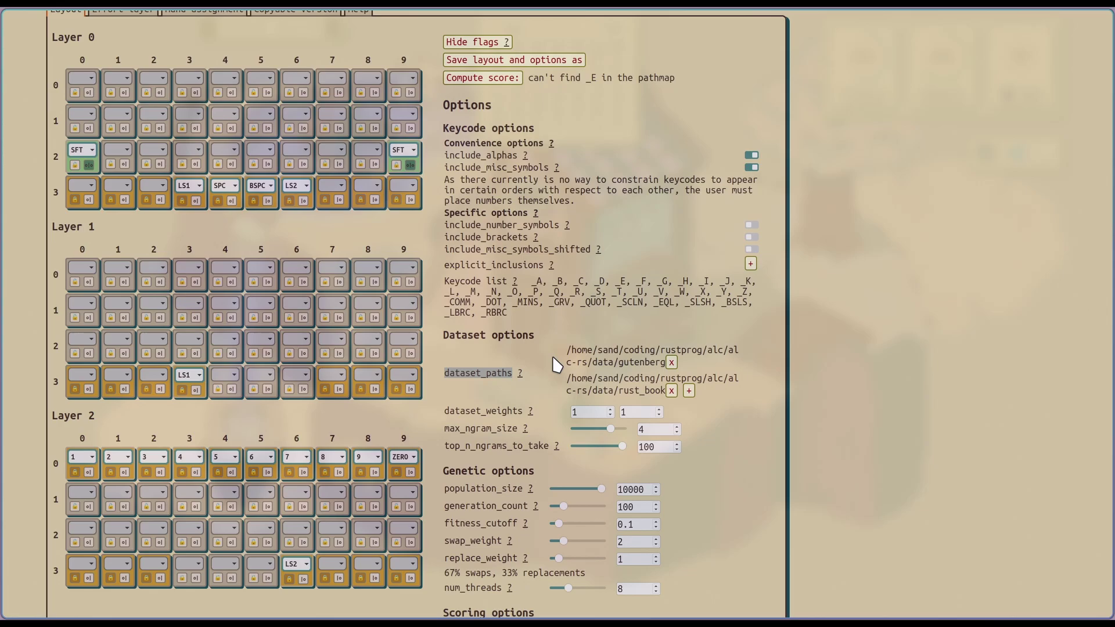
double_click(645, 362)
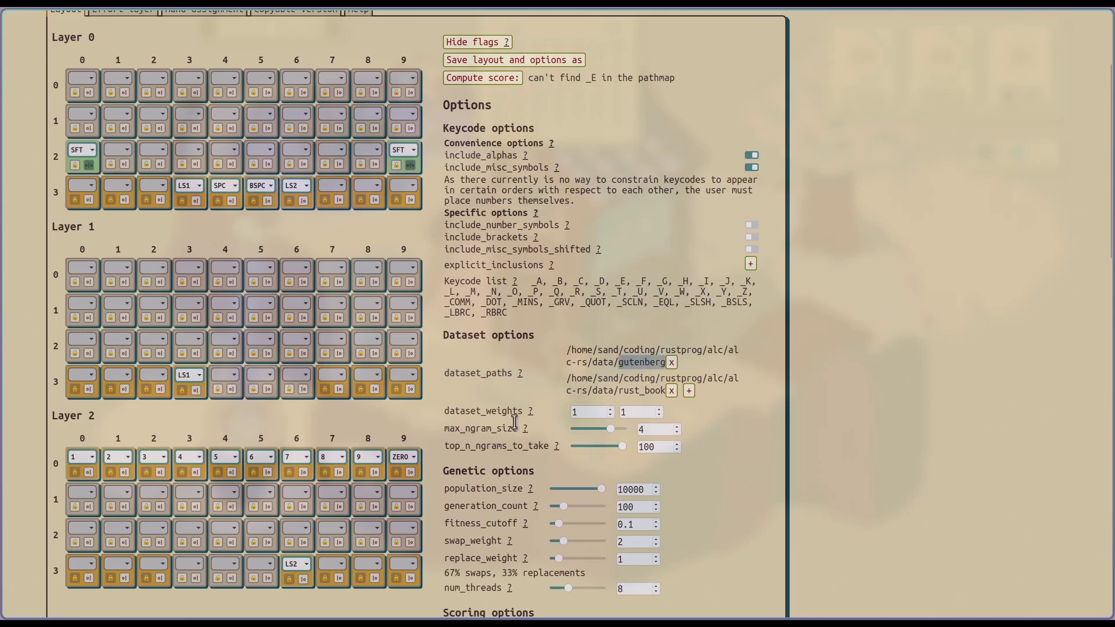
double_click(622, 391)
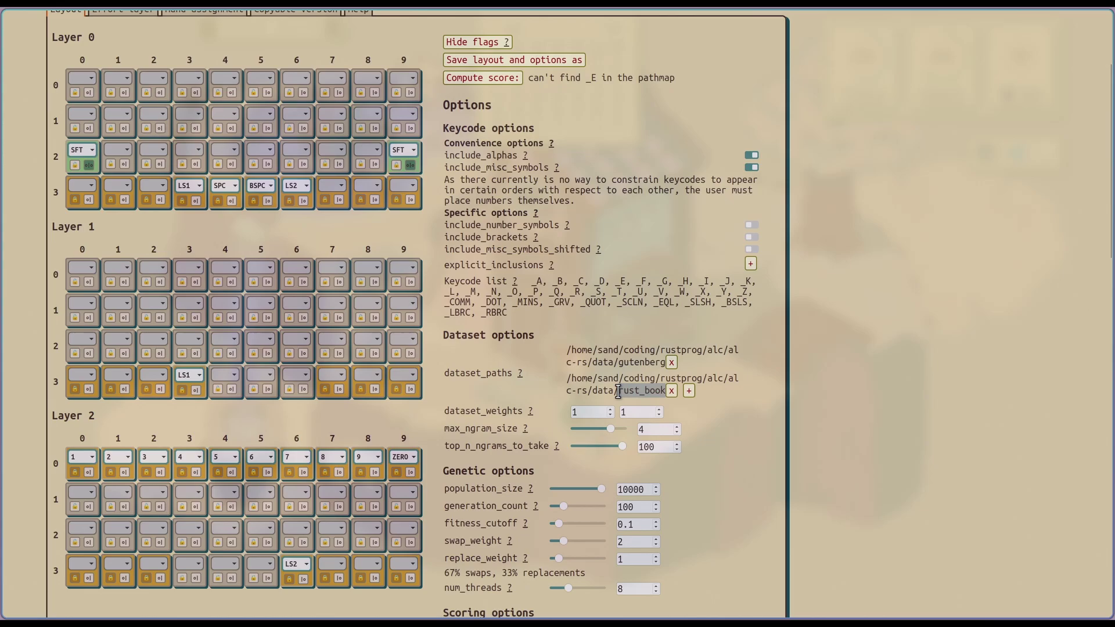
Step: Raise the rust_book dataset weight from 1 to 5
click(659, 410)
click(658, 410)
click(658, 411)
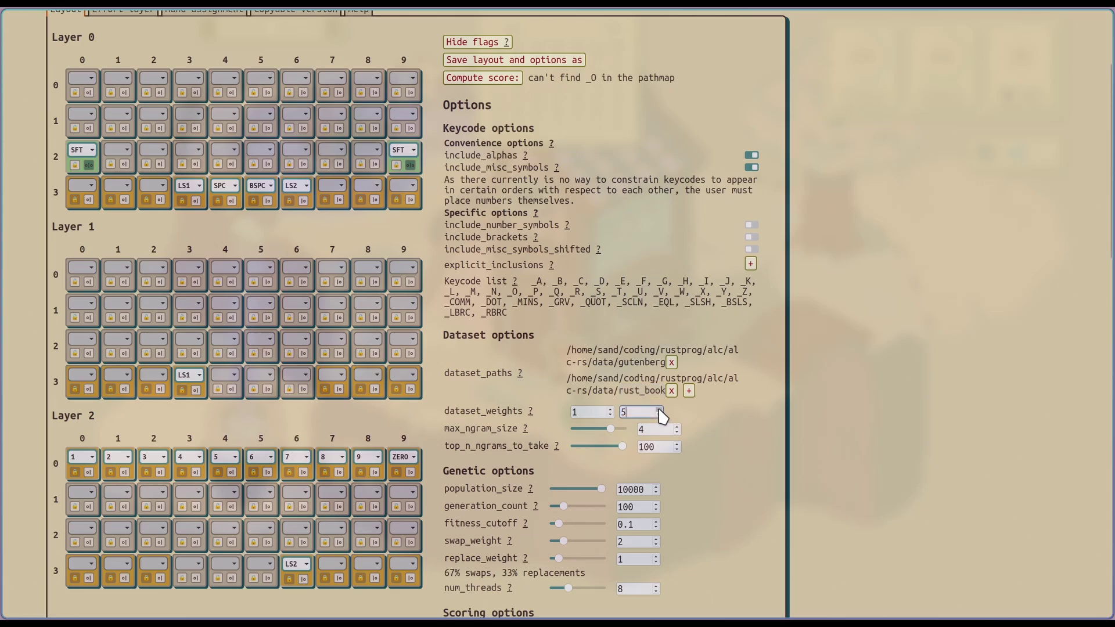
click(658, 410)
scroll(818, 411, down, 5)
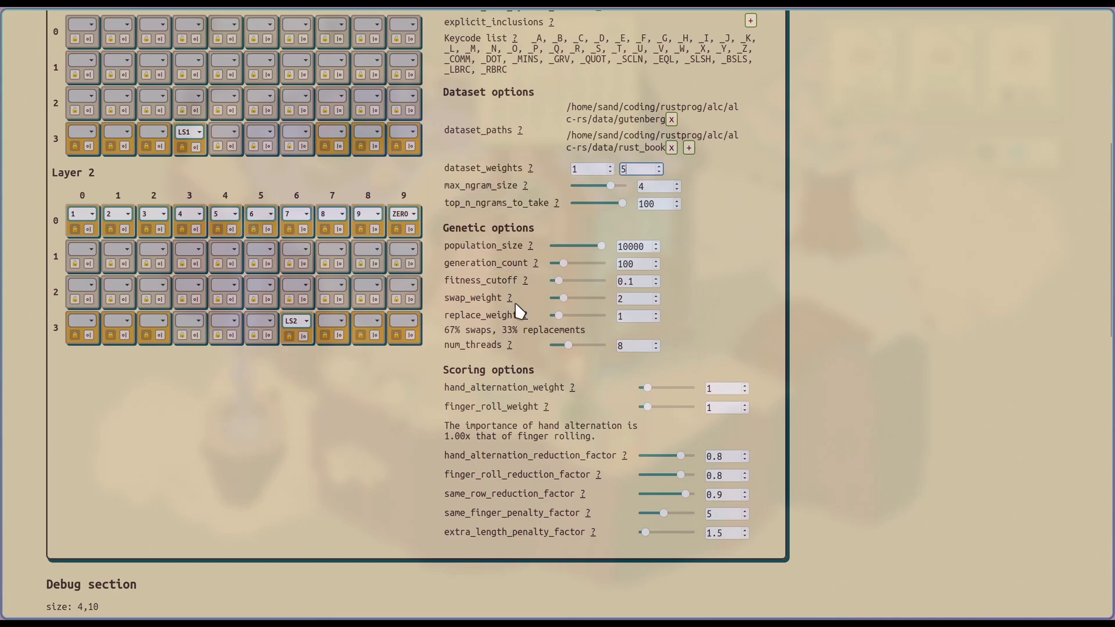
double_click(452, 388)
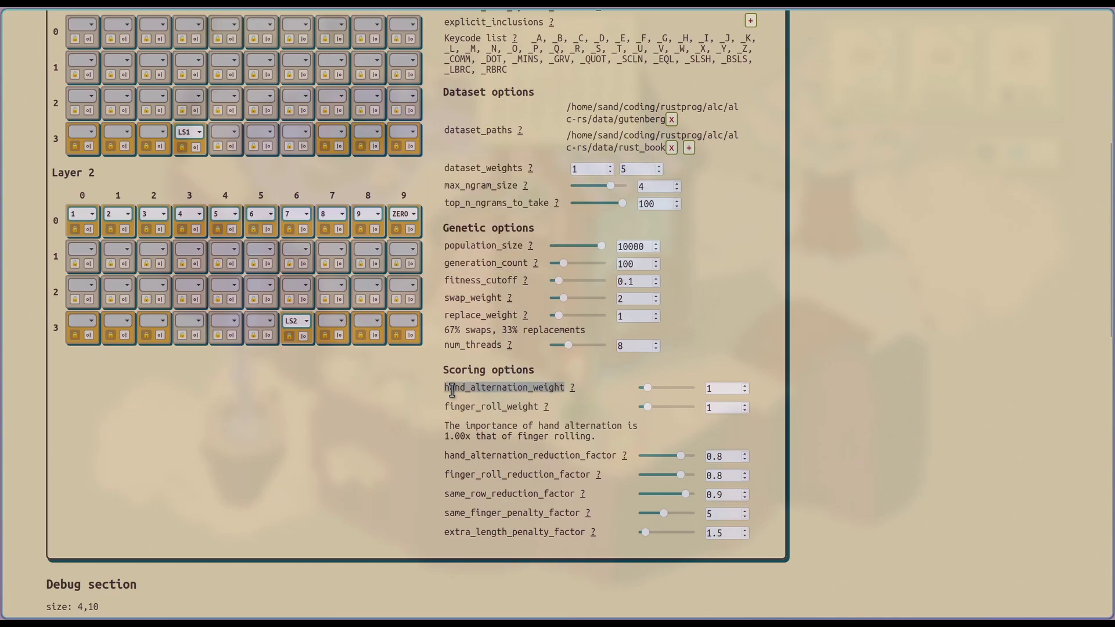
click(415, 407)
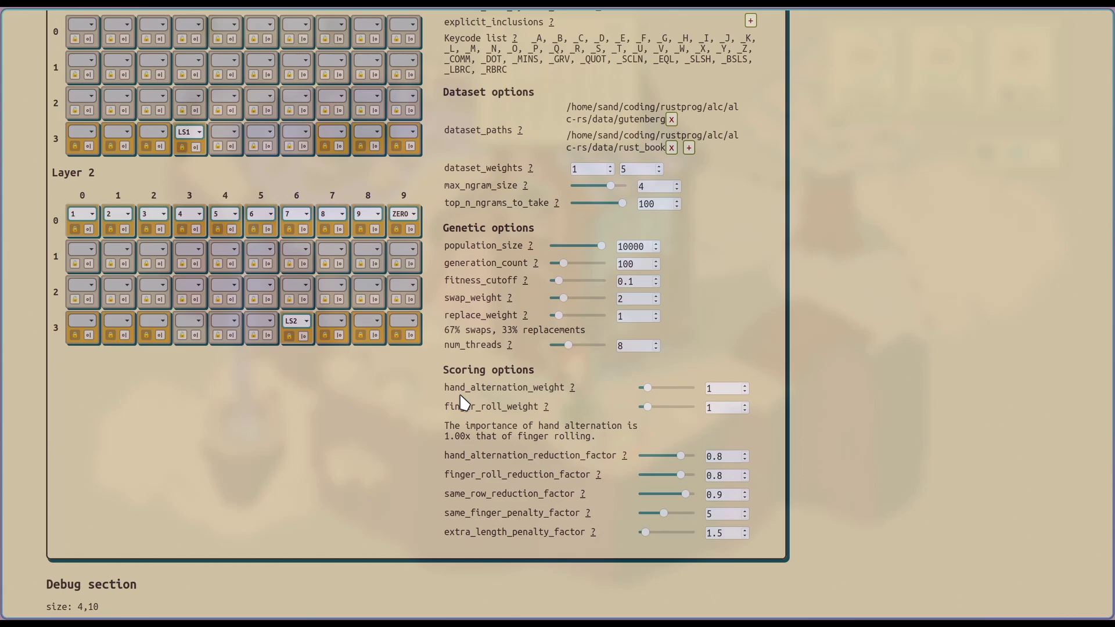
double_click(494, 407)
click(387, 420)
mouse_move(590, 512)
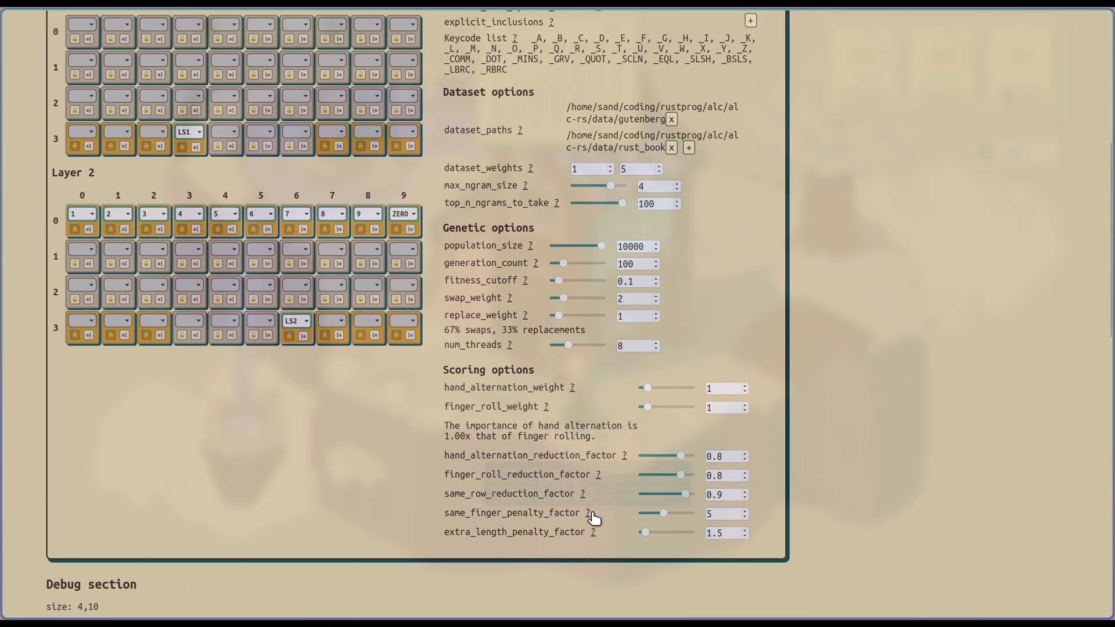
scroll(423, 526, up, 8)
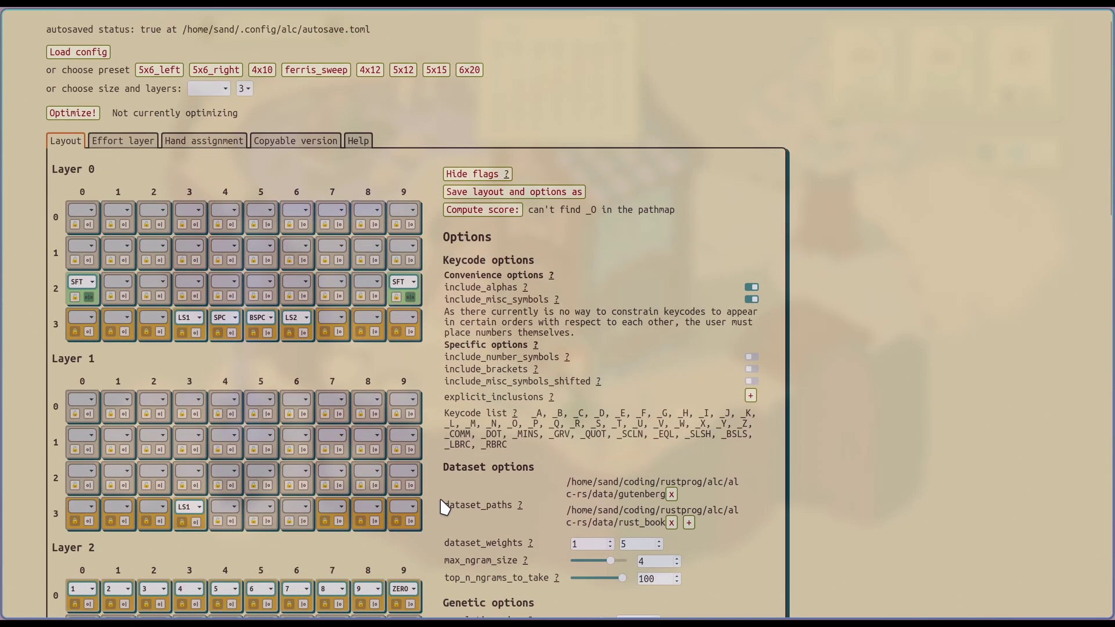
Step: Lower population_size from 10000 to 2800 and raise num_threads from 8 to about 15
scroll(445, 507, up, 1)
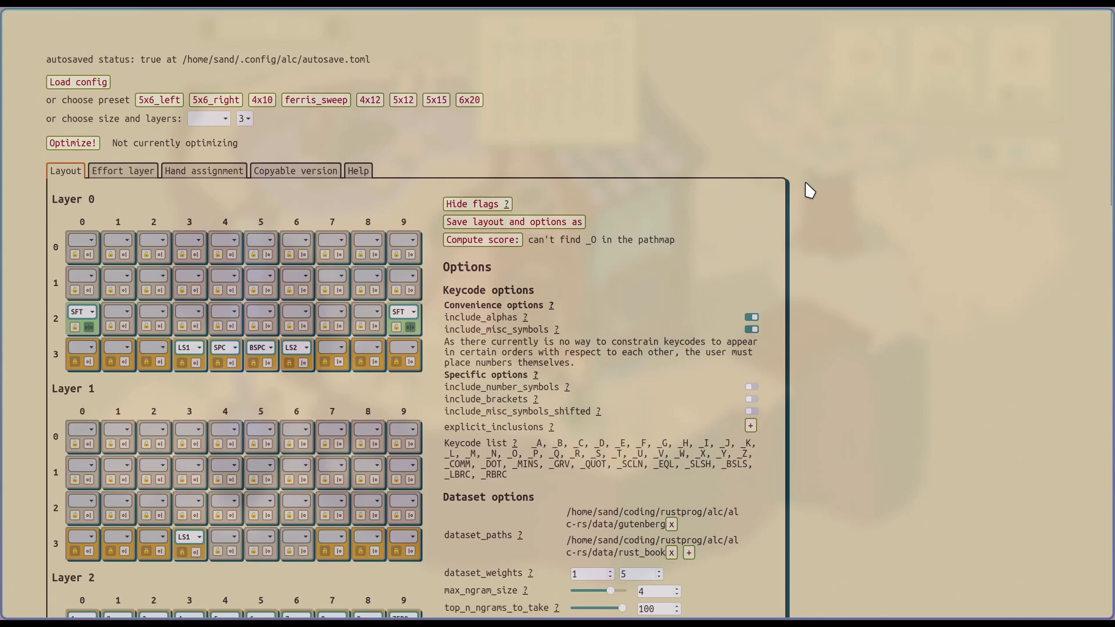
scroll(889, 291, down, 8)
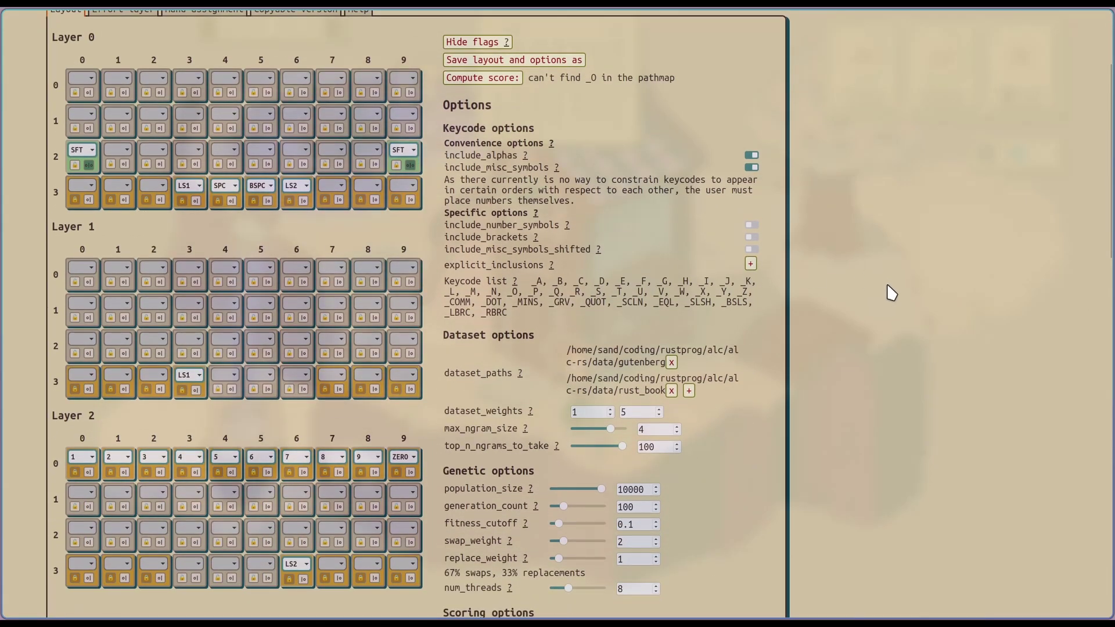
drag(566, 409, 557, 430)
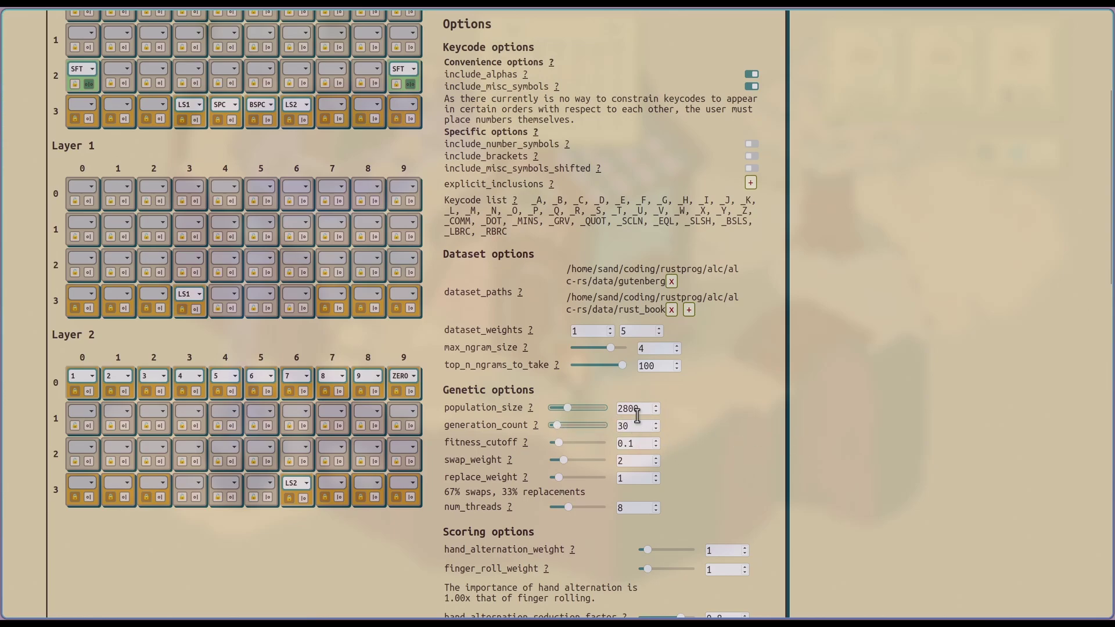
drag(569, 507, 584, 508)
scroll(865, 465, up, 5)
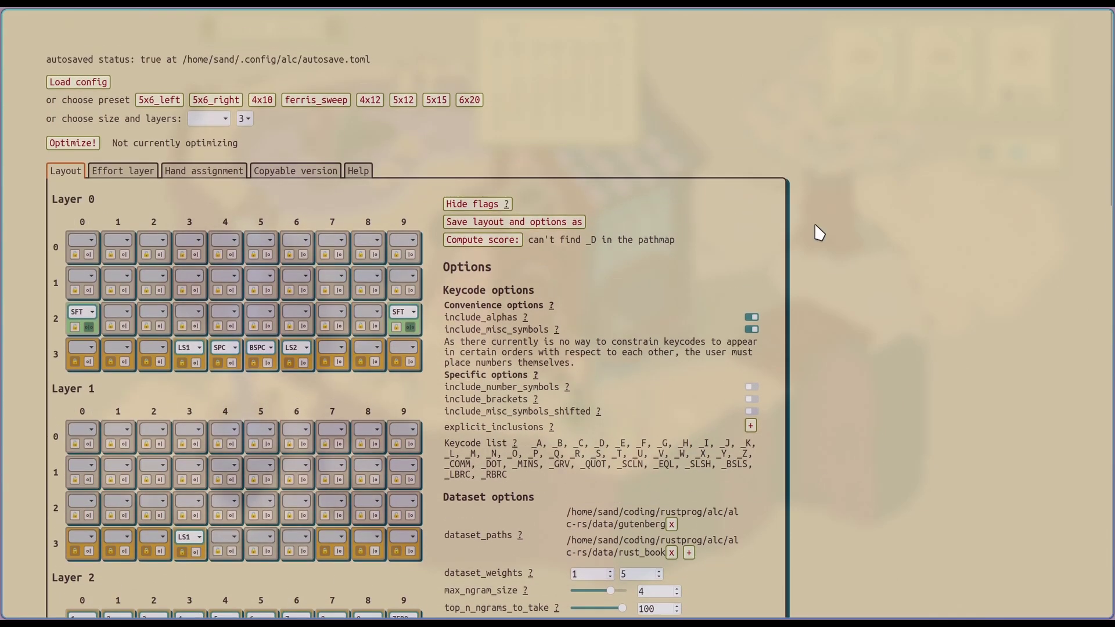
Step: Run Optimize! until the "Load best layout?" prompt appears, saving autosave_00.toml
click(73, 145)
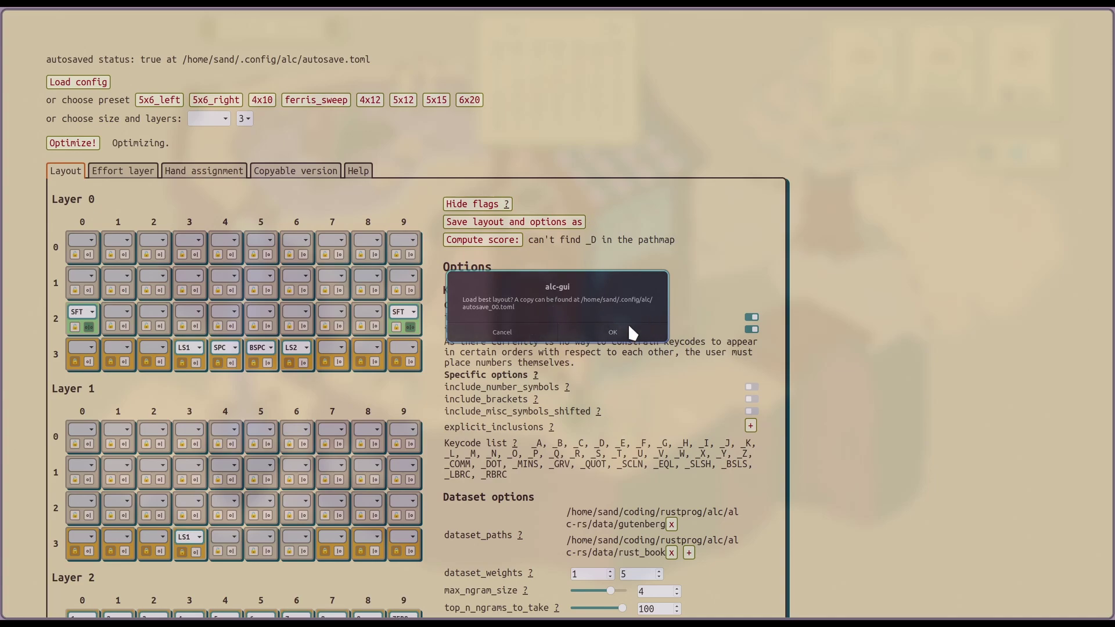
Step: Load the best layout found into the key grids, giving a score of 3.9931
click(613, 333)
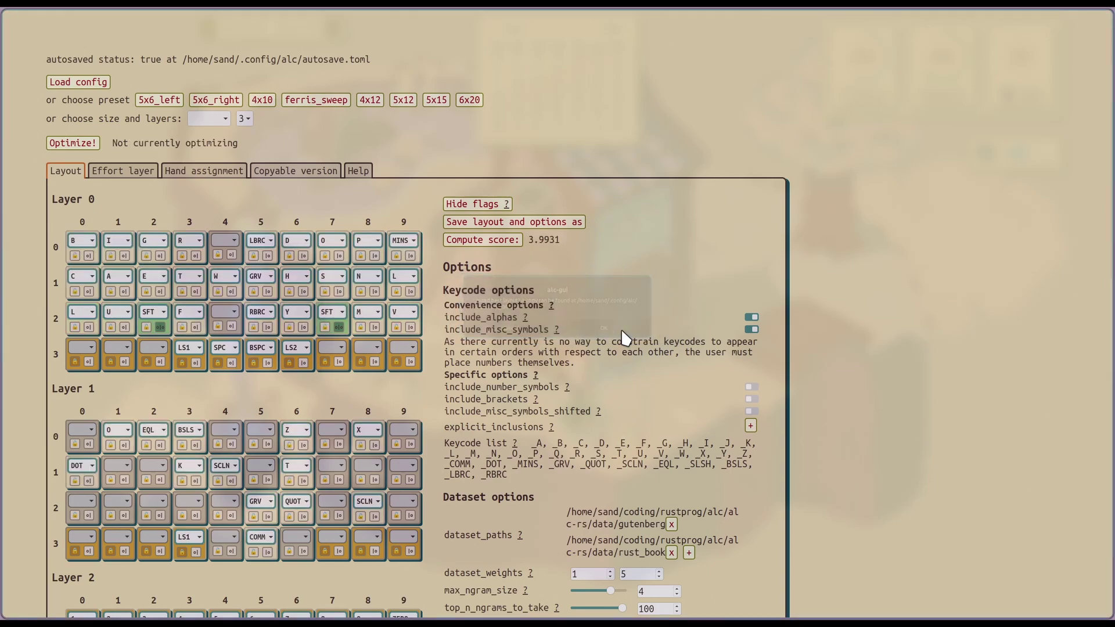